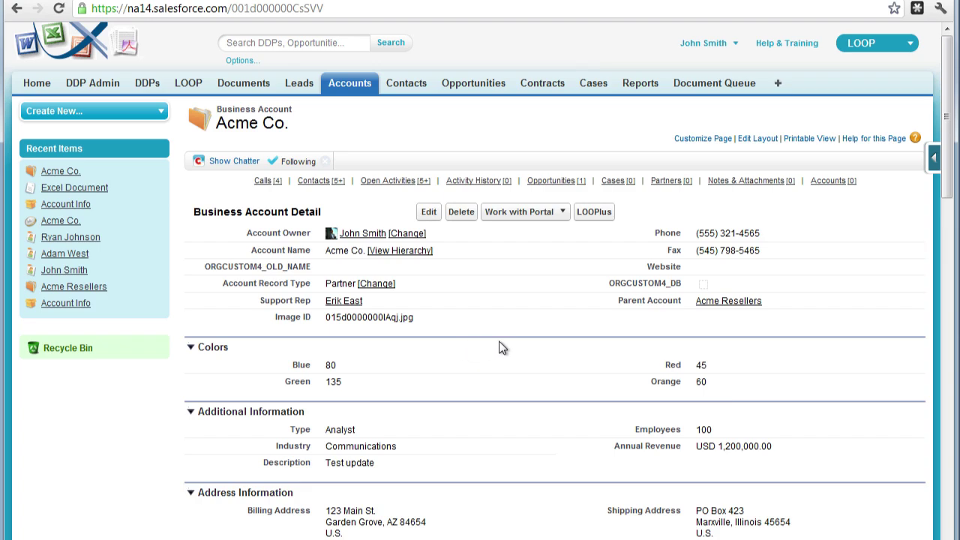
- Open the Field Tagger for the most recent Account Info DDP and set its document type to Excel/PDF
{"action": "double_click", "coordinate": [702, 431]}
{"action": "left_click", "coordinate": [148, 84]}
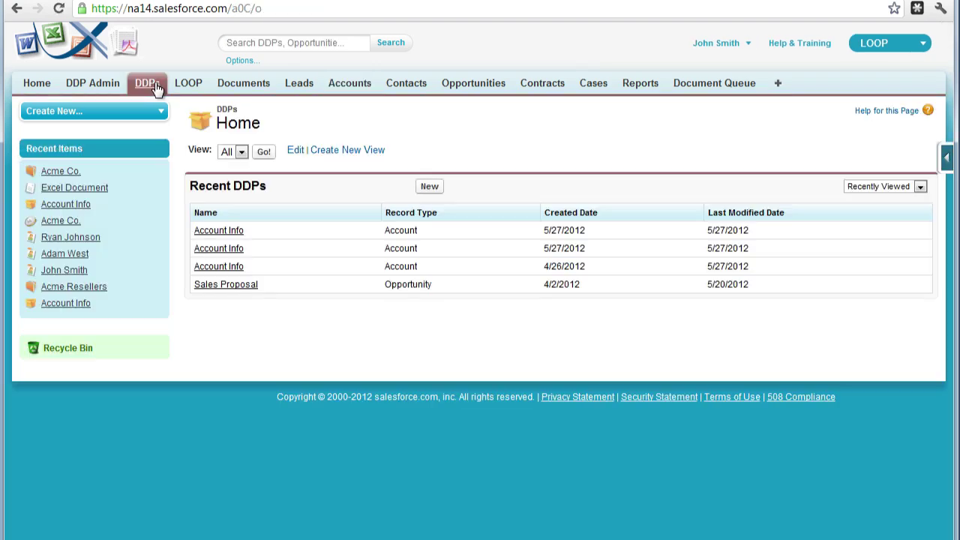
{"action": "left_click", "coordinate": [210, 231]}
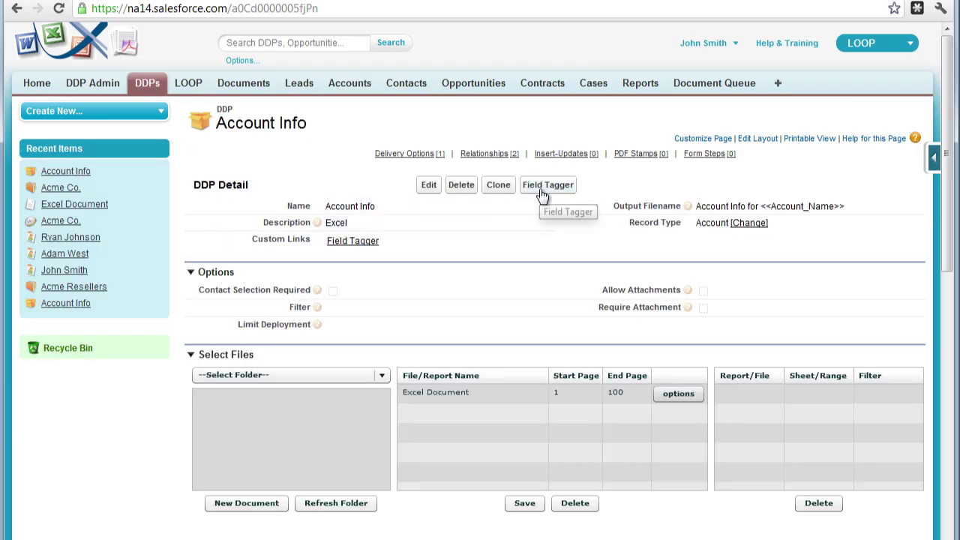
{"action": "left_click", "coordinate": [545, 187]}
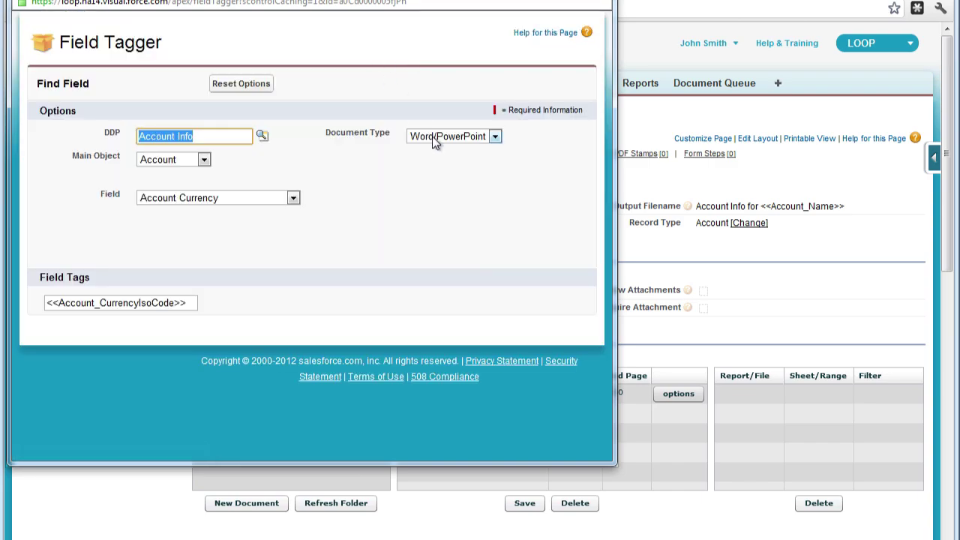
{"action": "left_click", "coordinate": [434, 138]}
{"action": "left_click", "coordinate": [434, 162]}
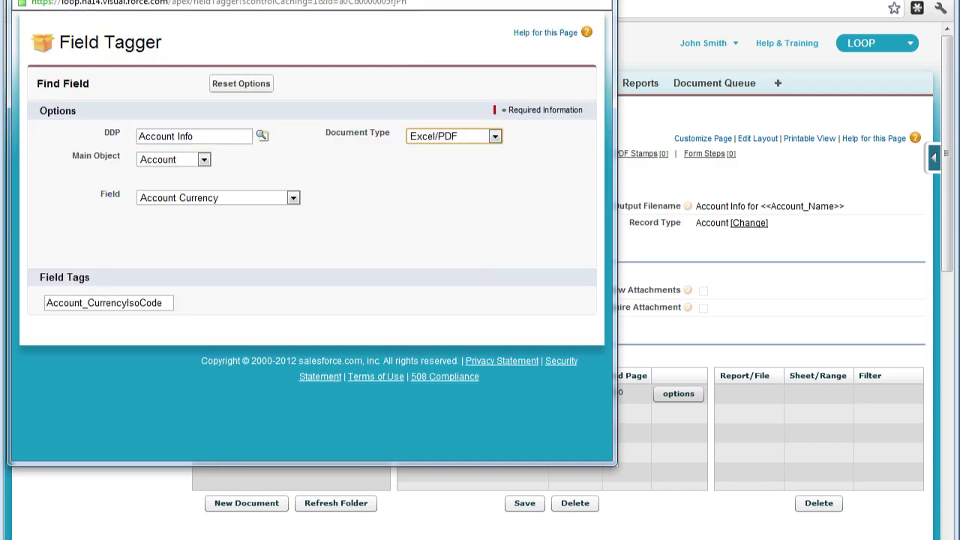
{"action": "left_click_drag", "start_coordinate": [300, 4], "coordinate": [747, 0]}
- Open the DDP's Excel Document template in Excel and rename Sheet2 as inputs
{"action": "left_click", "coordinate": [420, 389]}
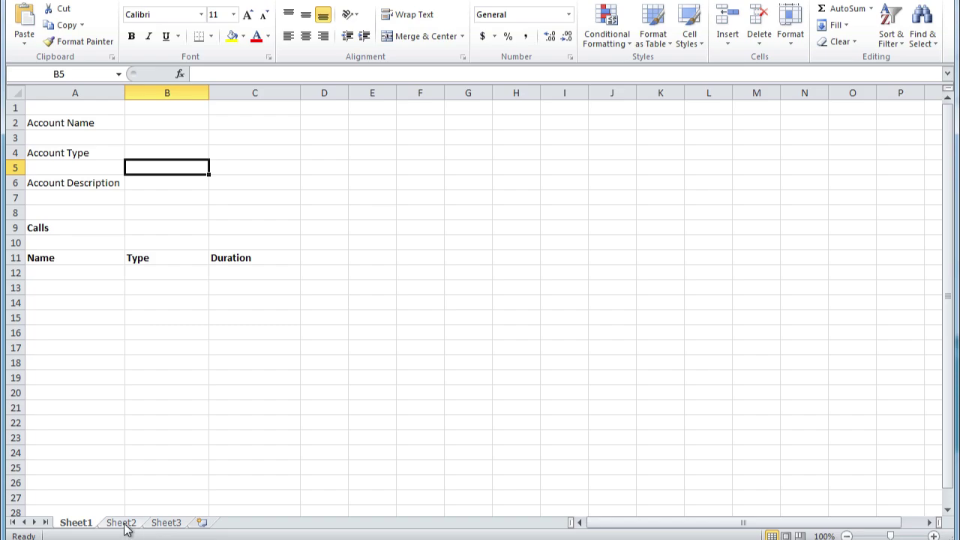
{"action": "left_click", "coordinate": [122, 522]}
{"action": "double_click", "coordinate": [122, 523]}
{"action": "key", "text": "BackSpace"}
{"action": "type", "text": "inputs"}
- Enter the label Employees in cell A2 of the inputs sheet and fit column A to its text
{"action": "left_click", "coordinate": [62, 124]}
{"action": "type", "text": "Employees"}
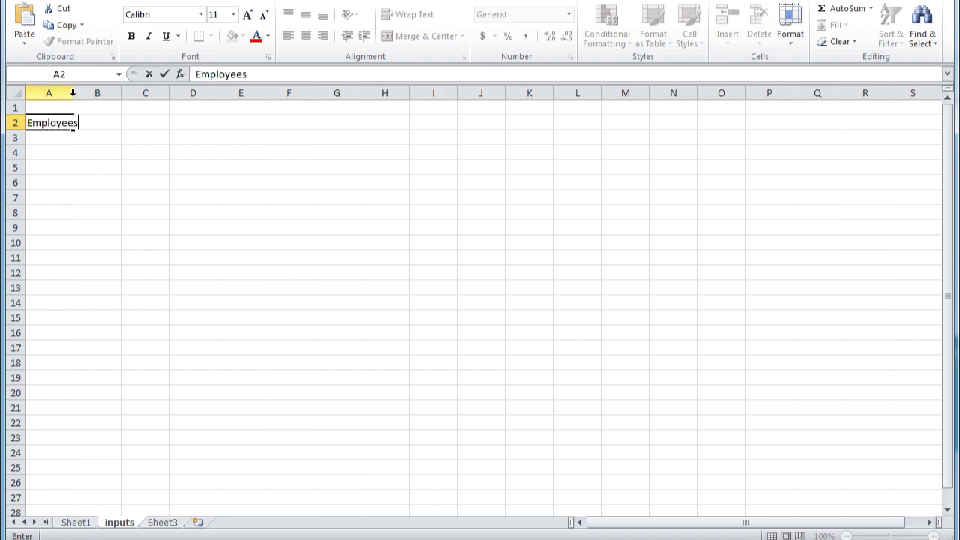
{"action": "left_click", "coordinate": [69, 92]}
{"action": "double_click", "coordinate": [73, 92]}
{"action": "left_click", "coordinate": [88, 121]}
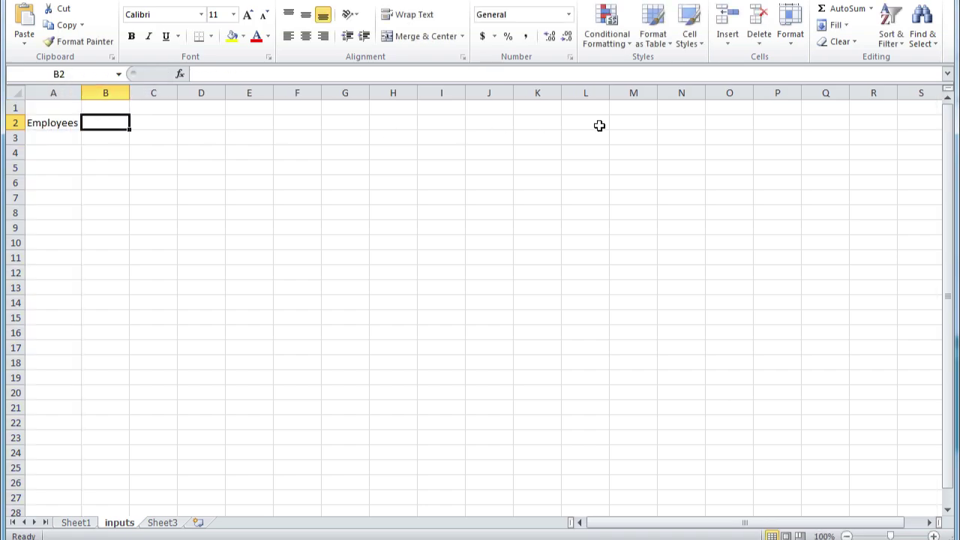
- Switch to the Field Tagger, choose the Employees field of the Account object and copy its field tag
{"action": "key", "text": "alt+Tab"}
{"action": "left_click", "coordinate": [660, 189]}
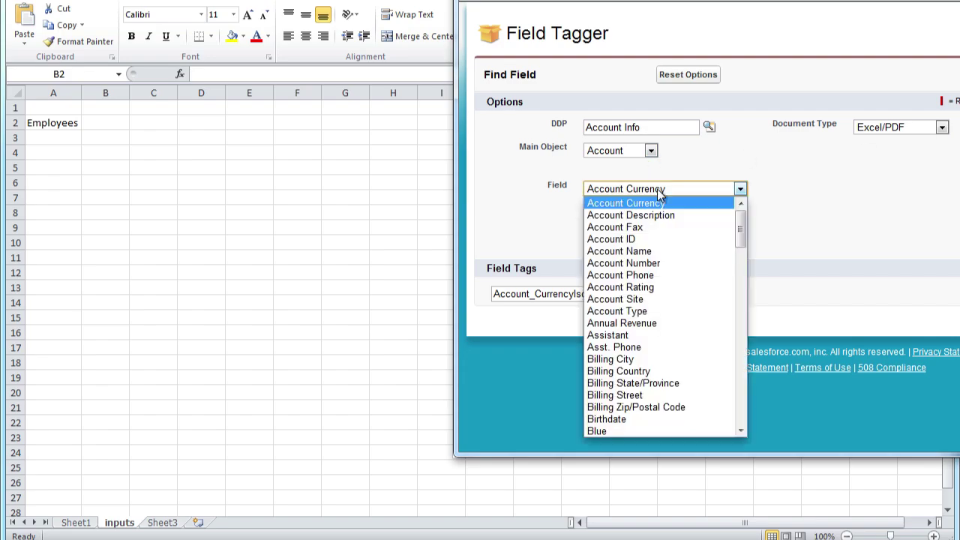
{"action": "scroll", "coordinate": [659, 276], "scroll_direction": "down", "scroll_amount": 10}
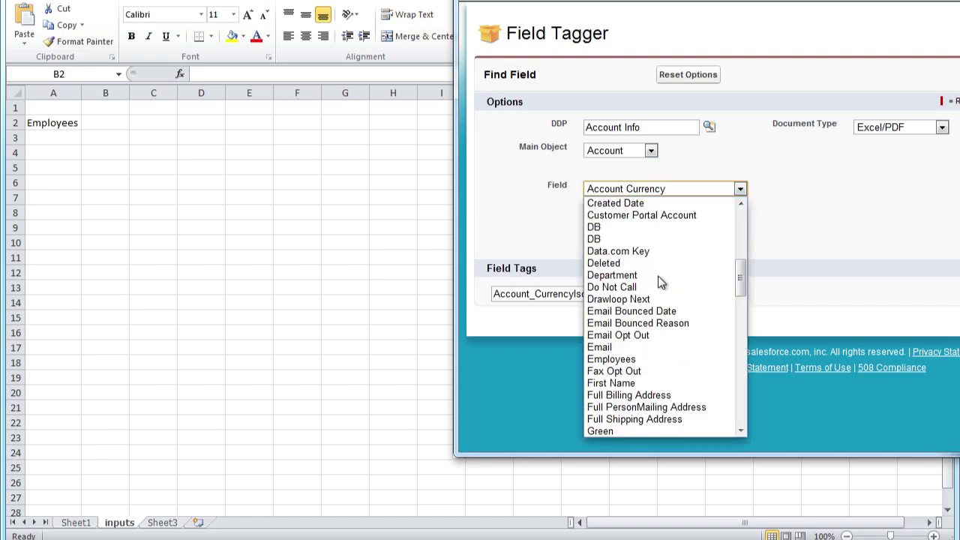
{"action": "left_click", "coordinate": [653, 358]}
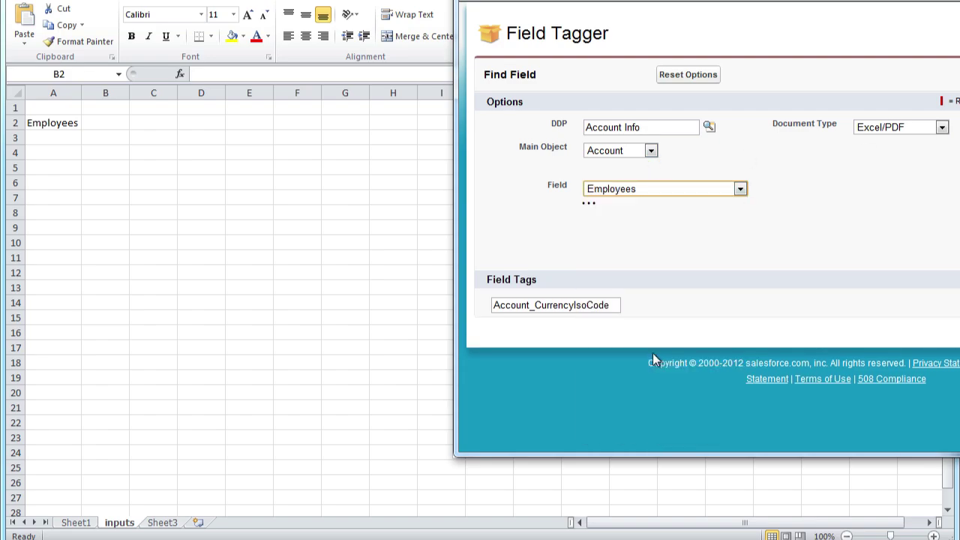
{"action": "double_click", "coordinate": [566, 298]}
- In Excel, name cell B2 of the inputs sheet with the copied tag, Account_NumberOfEmployees
{"action": "left_click", "coordinate": [93, 124]}
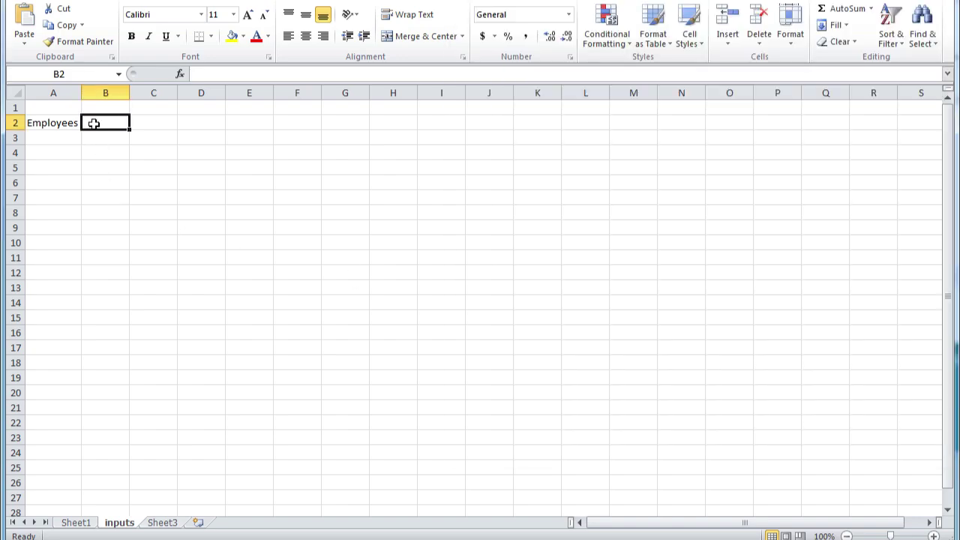
{"action": "left_click", "coordinate": [79, 74]}
{"action": "key", "text": "ctrl+v"}
{"action": "key", "text": "Return"}
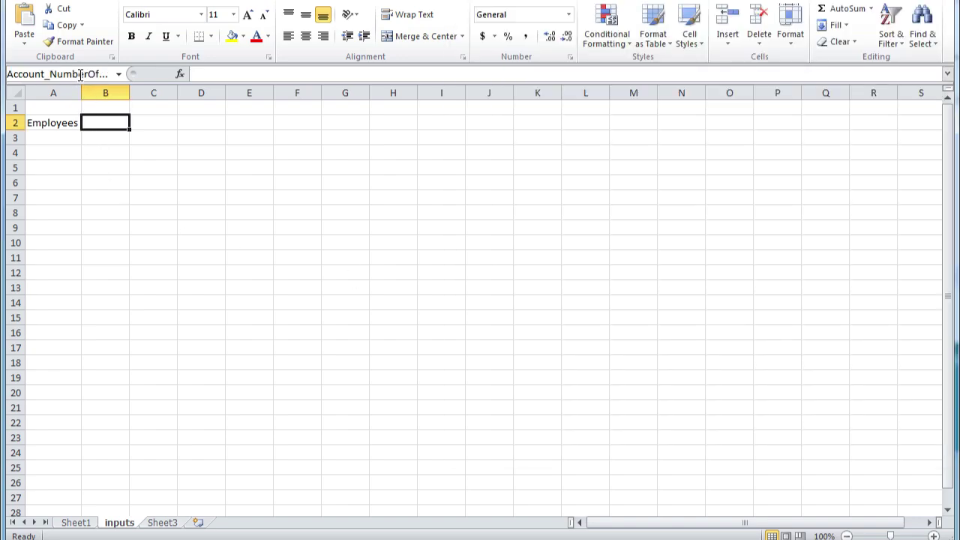
- Enter the label "Employees:" in cell A15 of Sheet1
{"action": "left_click", "coordinate": [76, 523]}
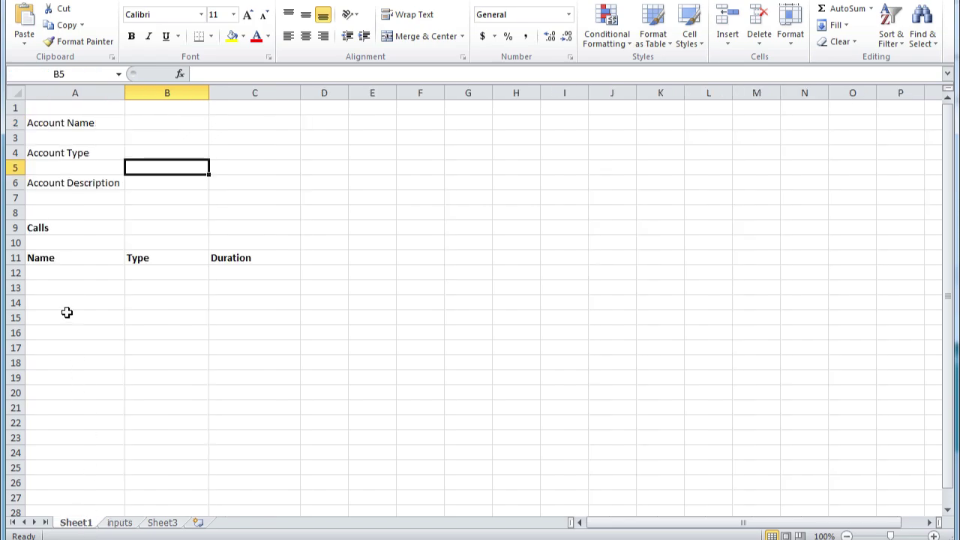
{"action": "left_click", "coordinate": [42, 318]}
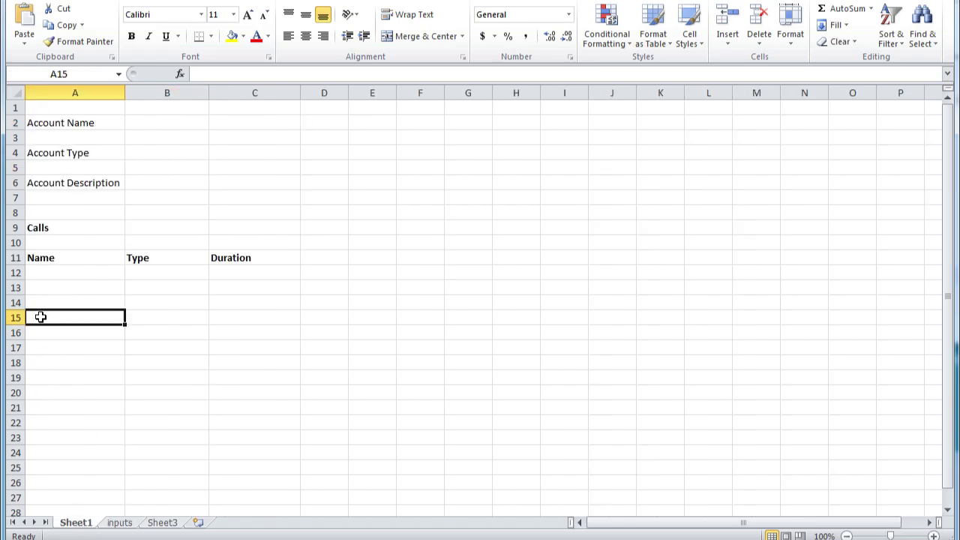
{"action": "type", "text": "Employees"}
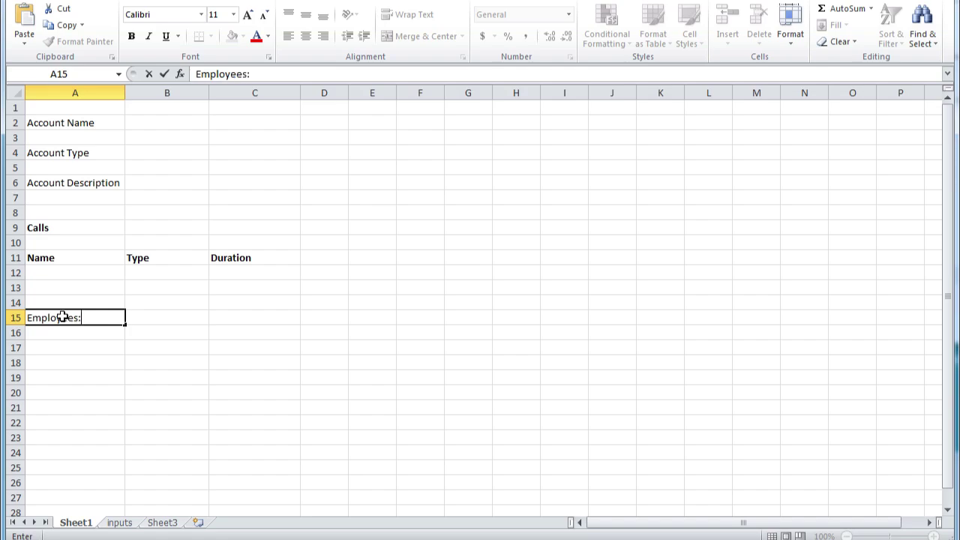
{"action": "type", "text": ":"}
{"action": "key", "text": "Tab"}
- Start an IF formula in cell A16 of Sheet1 testing whether Account_NumberOfEmployees on the inputs sheet is greater than 50
{"action": "key", "text": "Down"}
{"action": "key", "text": "Left"}
{"action": "type", "text": "="}
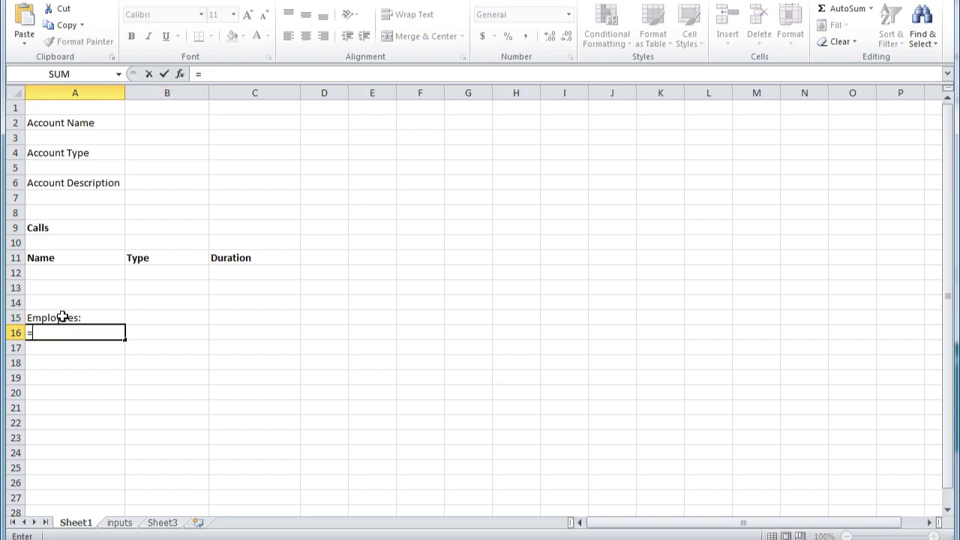
{"action": "type", "text": "IF"}
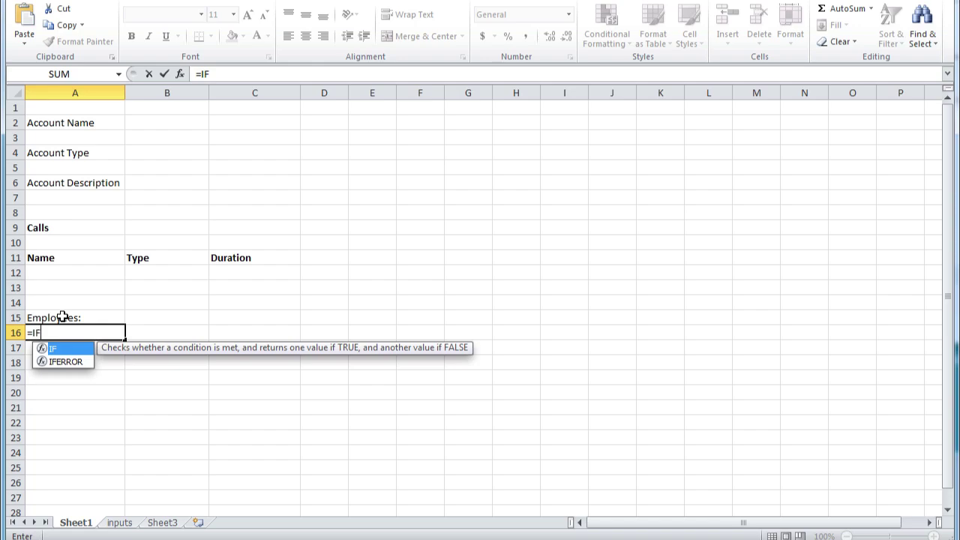
{"action": "type", "text": "("}
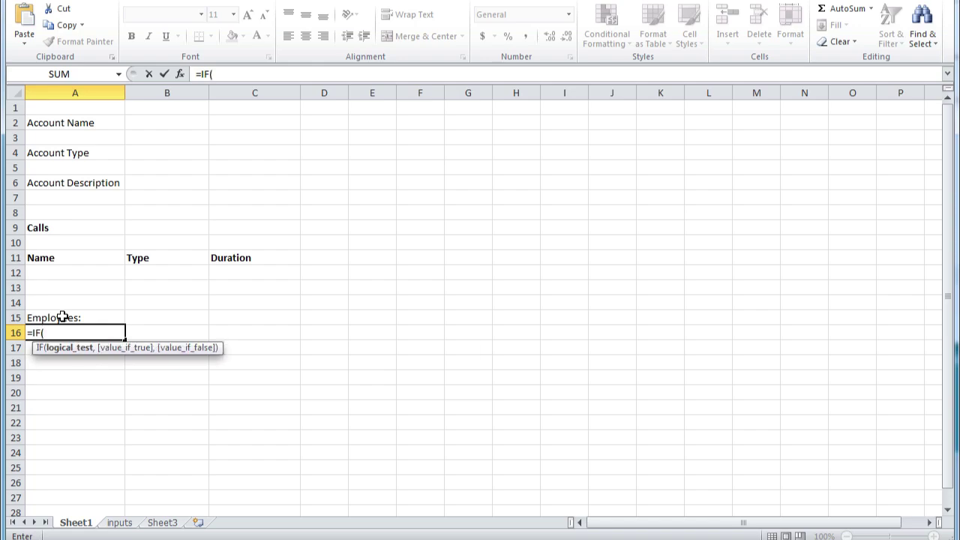
{"action": "key", "text": "ctrl+Page_Down"}
{"action": "key", "text": "Down"}
{"action": "key", "text": "Down"}
{"action": "key", "text": "Right"}
{"action": "key", "text": "Up"}
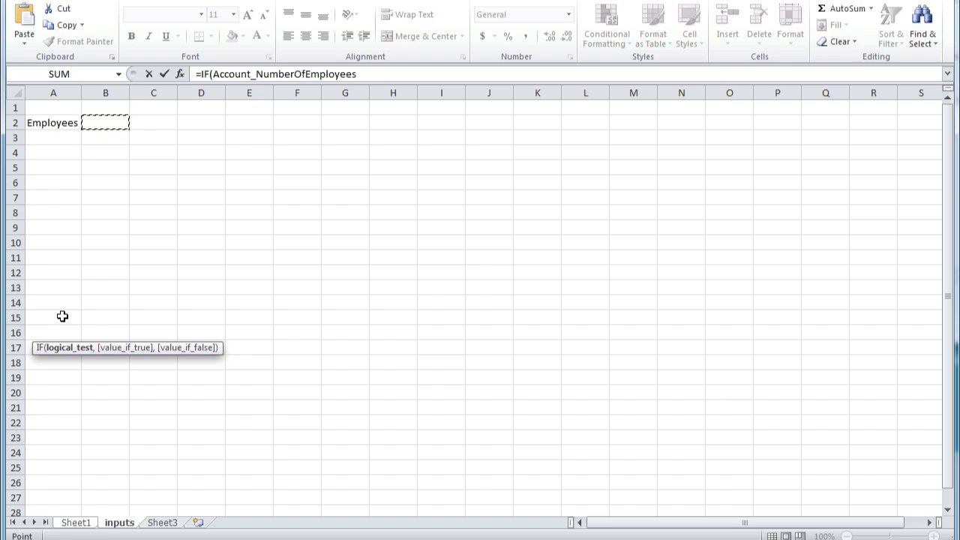
{"action": "key", "text": "Down"}
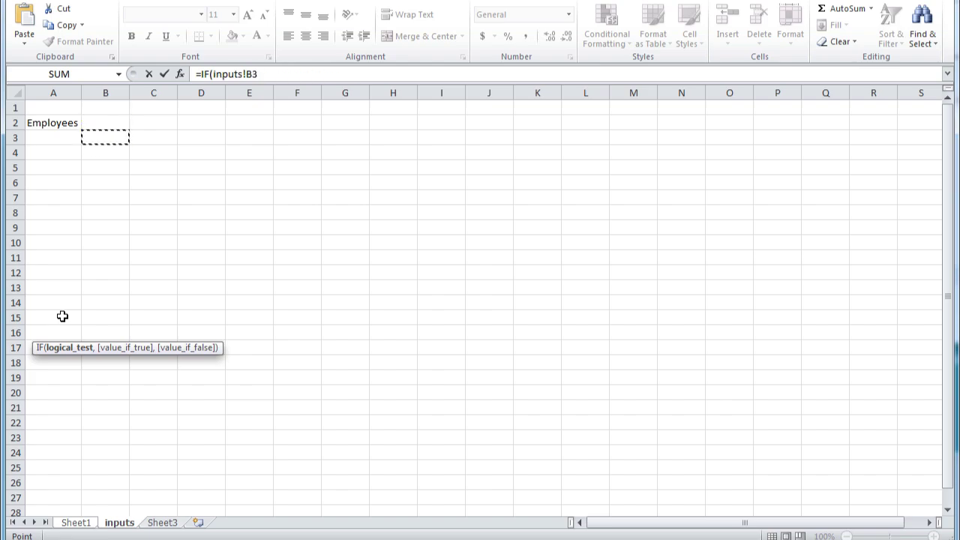
{"action": "key", "text": "Up"}
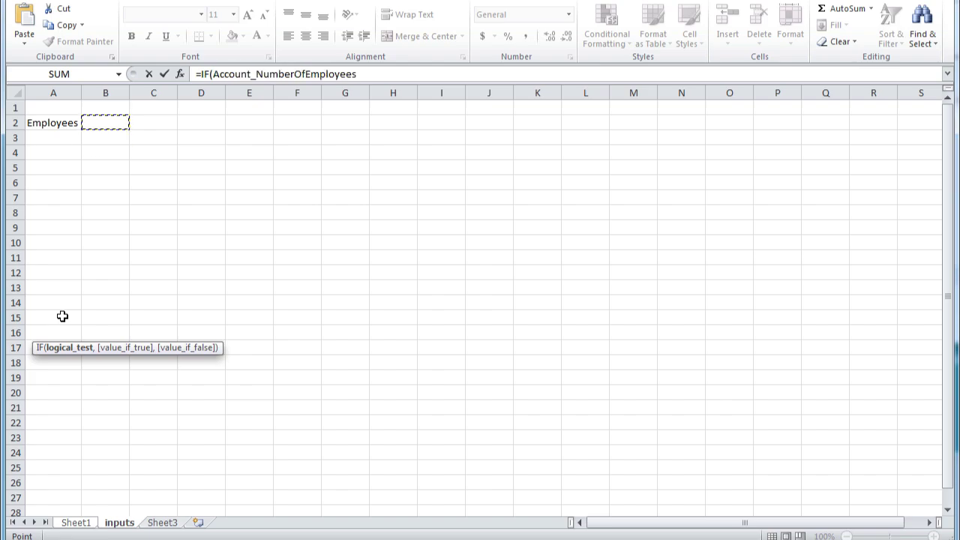
{"action": "type", "text": "="}
{"action": "key", "text": "BackSpace"}
{"action": "type", "text": ">50,"}
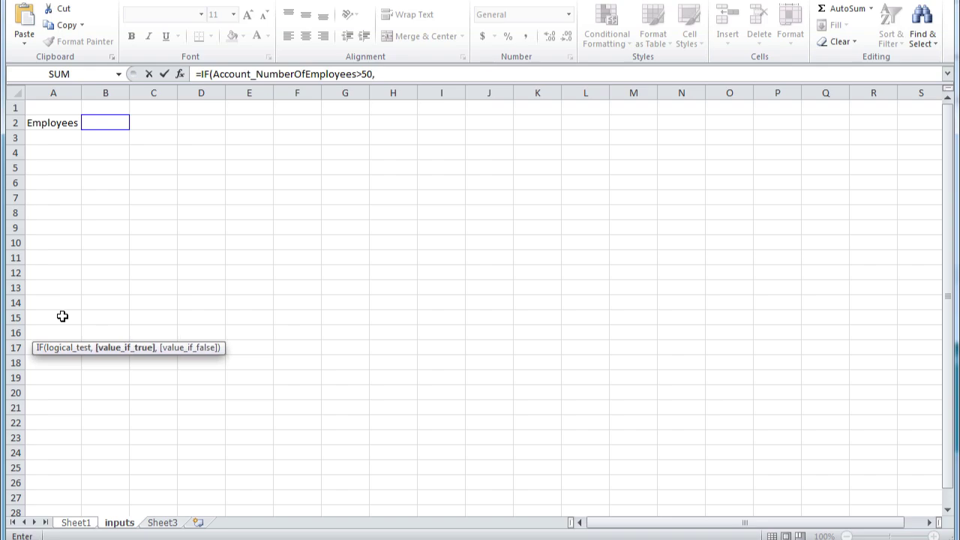
- Complete the IF formula with "This company employs more than 50 people." when true and "This company employs less than 50 people." when false
{"action": "type", "text": "\"This company employs more than 50 people."}
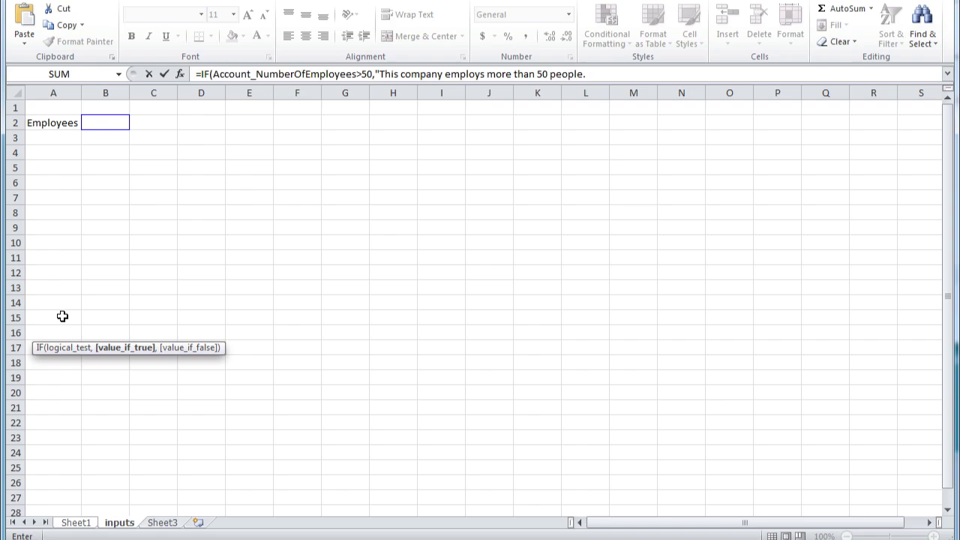
{"action": "type", "text": "\","}
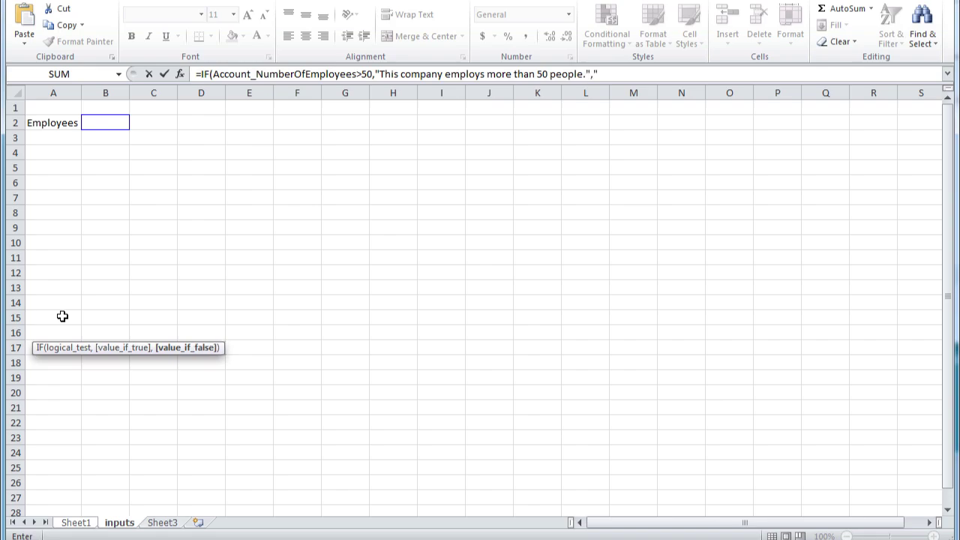
{"action": "type", "text": "\"This company employs"}
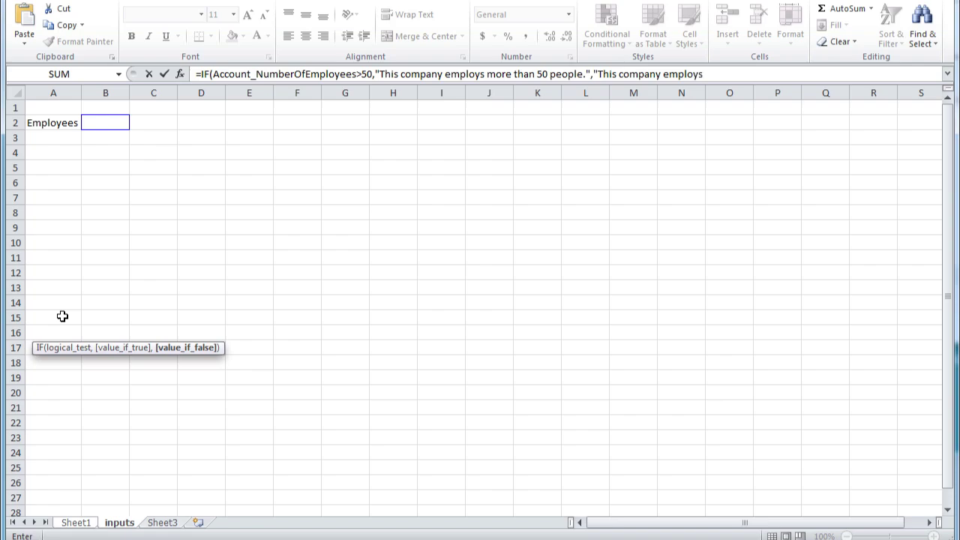
{"action": "type", "text": " less than 50 people.\""}
{"action": "key", "text": "Return"}
{"action": "key", "text": "Up"}
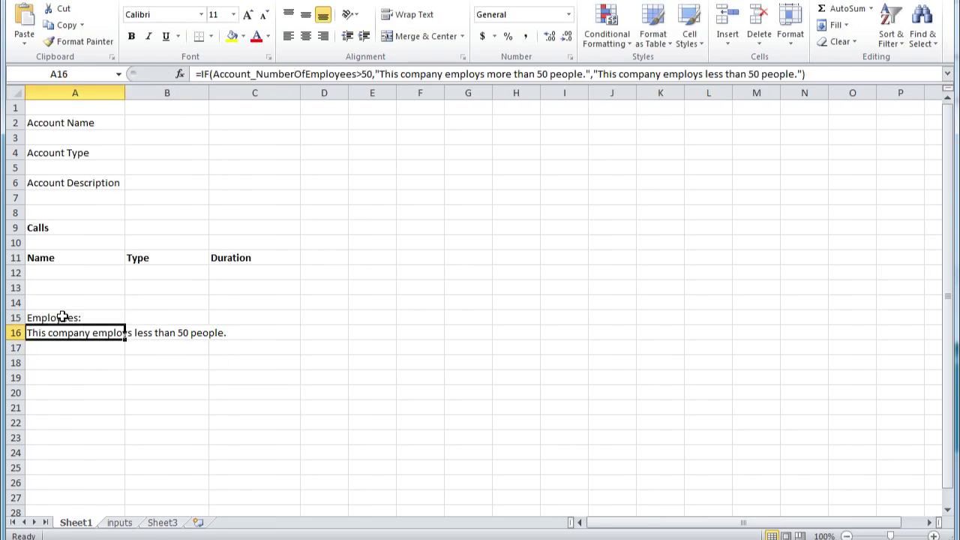
- Replace the named reference in the A16 formula with the direct cell reference inputs!B2
{"action": "left_click_drag", "start_coordinate": [213, 75], "coordinate": [356, 97]}
{"action": "key", "text": "ctrl+Page_Down"}
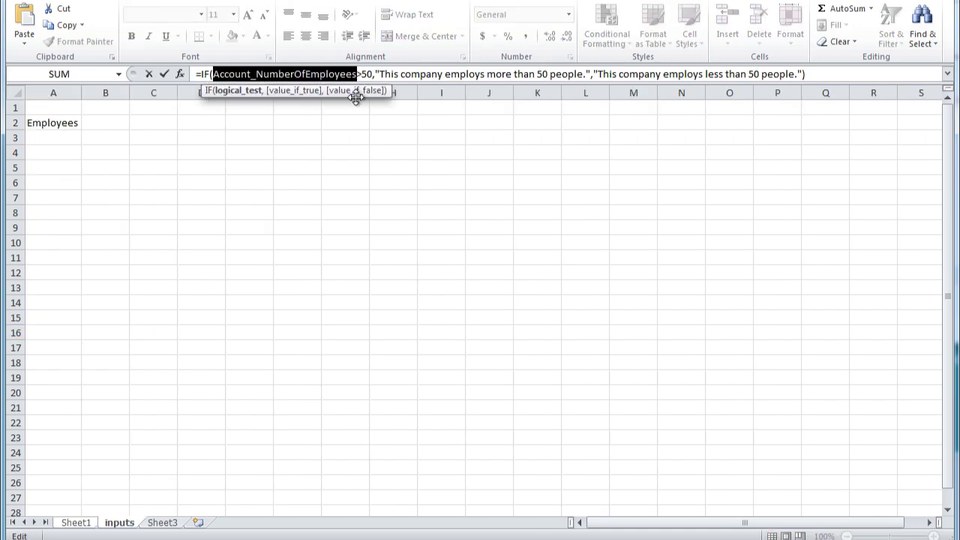
{"action": "left_click", "coordinate": [110, 109]}
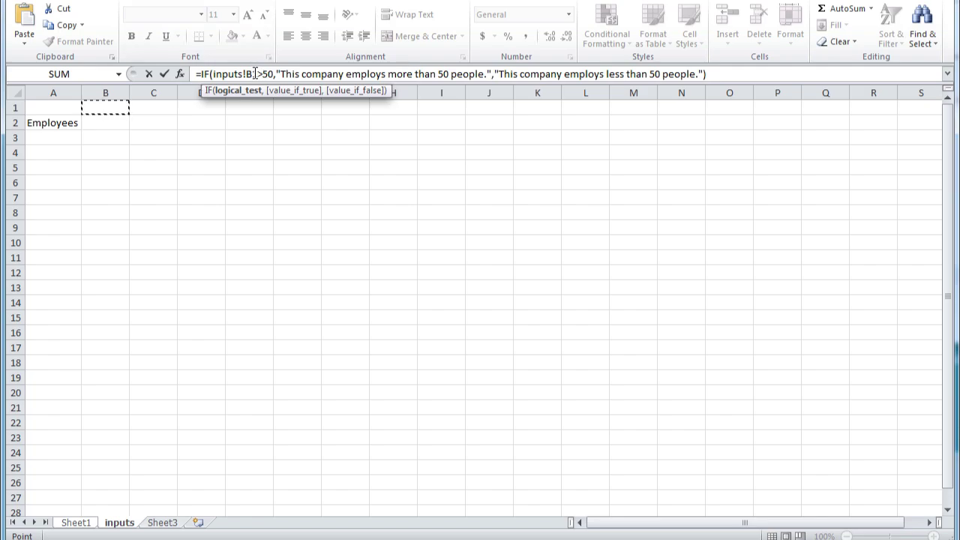
{"action": "left_click", "coordinate": [255, 74]}
{"action": "key", "text": "Delete"}
{"action": "type", "text": "2"}
{"action": "key", "text": "Return"}
{"action": "key", "text": "Up"}
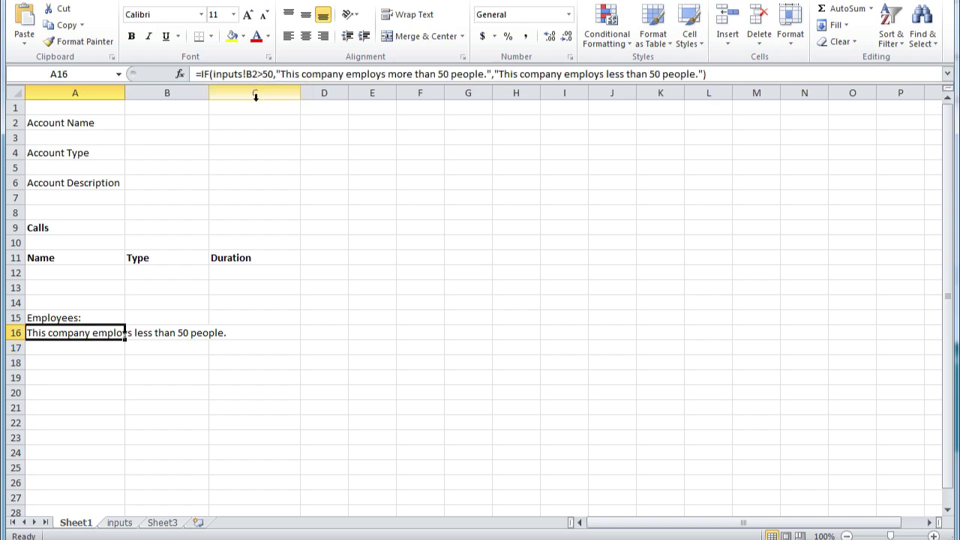
{"action": "left_click", "coordinate": [70, 347]}
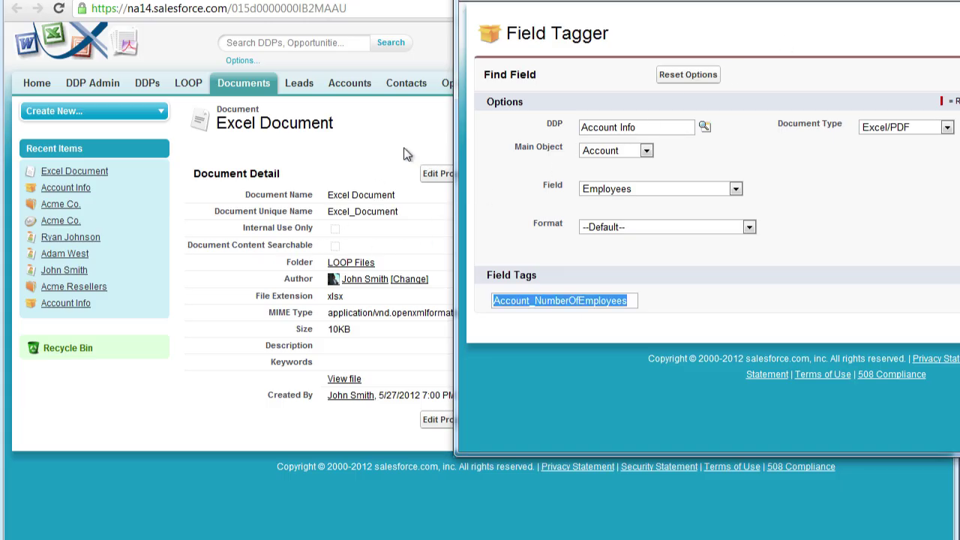
- Switch to Salesforce and replace the stored Excel Document with the updated Excel Document.xlsx file
{"action": "left_click", "coordinate": [409, 150]}
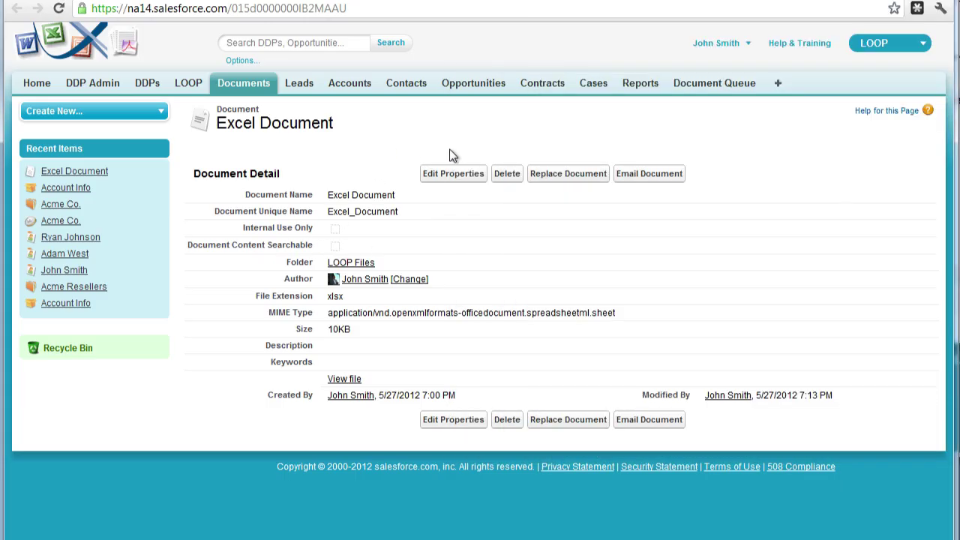
{"action": "left_click", "coordinate": [564, 174]}
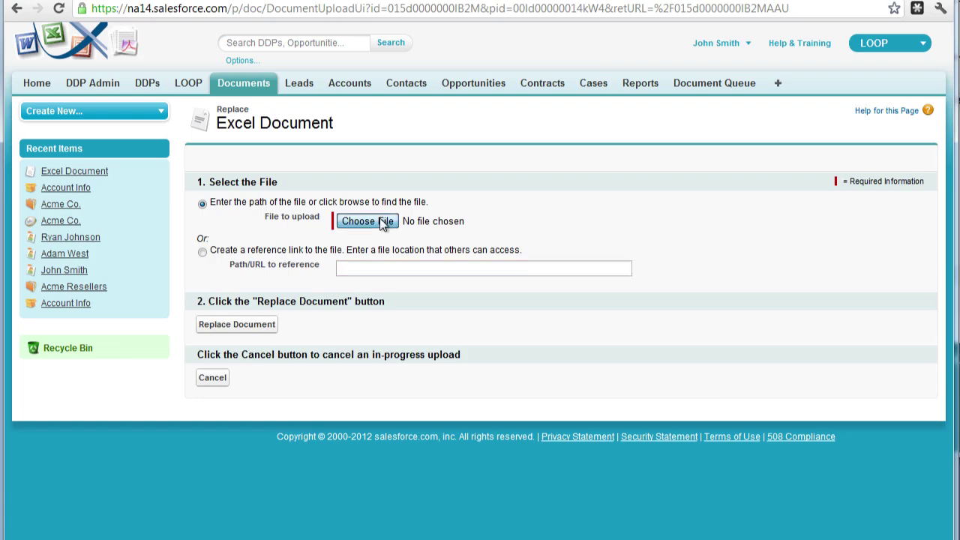
{"action": "left_click", "coordinate": [383, 223]}
{"action": "left_click", "coordinate": [182, 66]}
{"action": "double_click", "coordinate": [183, 68]}
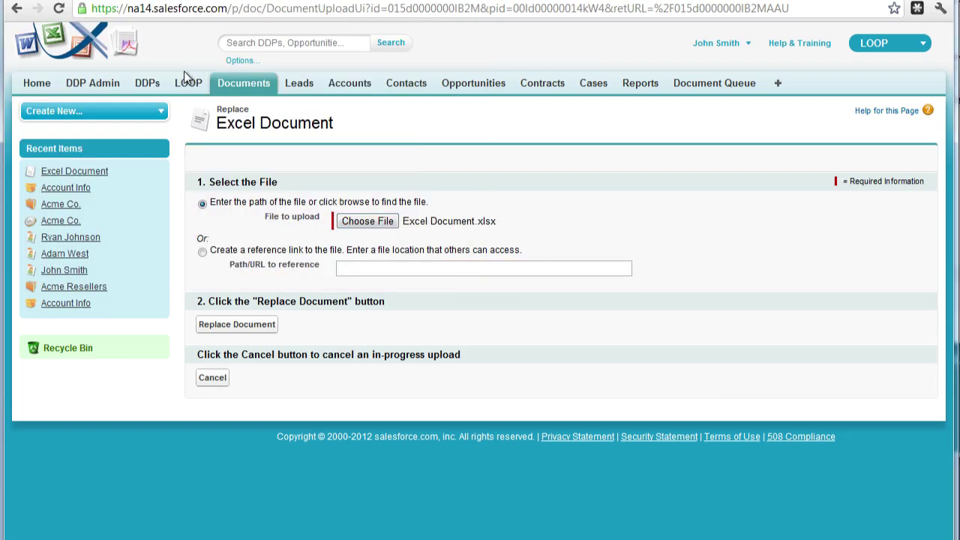
{"action": "left_click", "coordinate": [270, 324]}
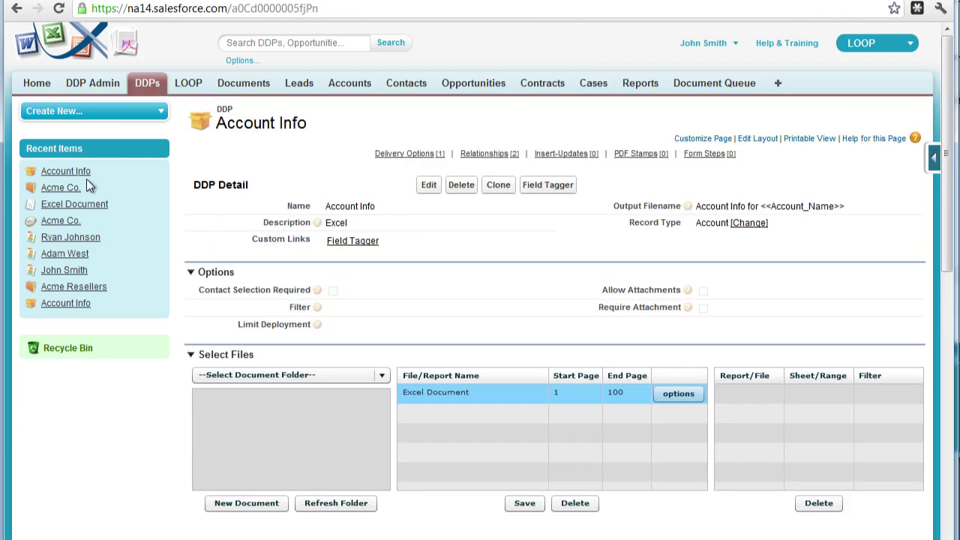
- Run the Account Info DDP from the Acme Co. account with Download Excel delivery and open the generated workbook
{"action": "left_click", "coordinate": [67, 187]}
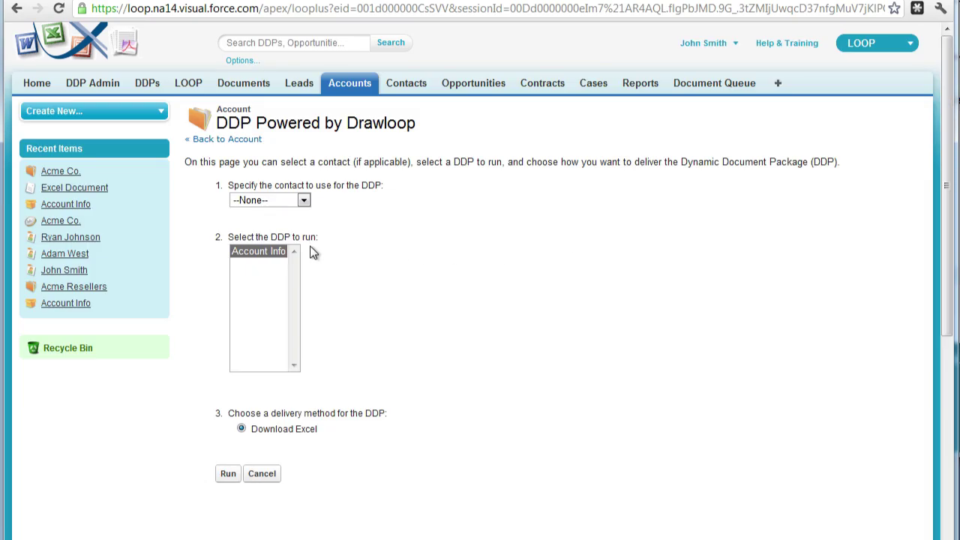
{"action": "left_click", "coordinate": [276, 201]}
{"action": "left_click", "coordinate": [295, 250]}
{"action": "left_click", "coordinate": [223, 474]}
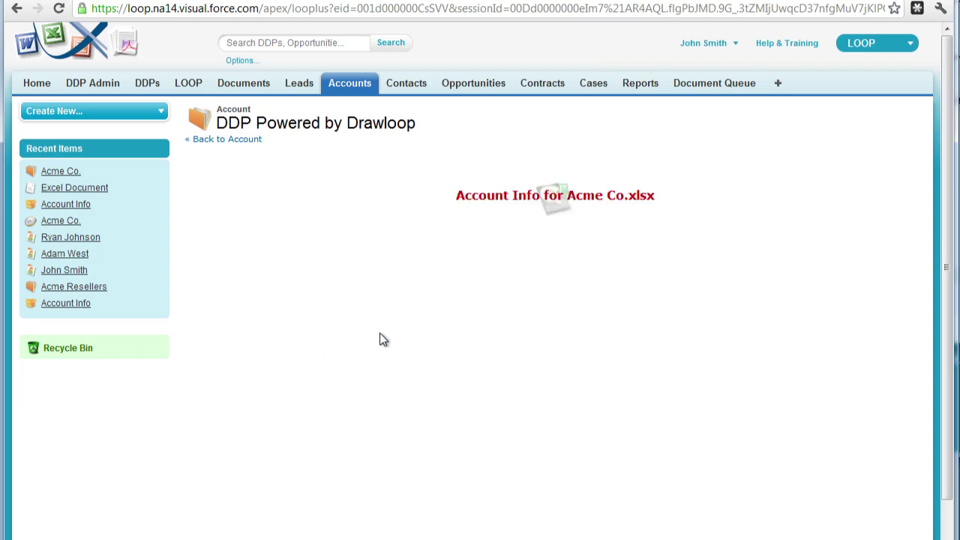
{"action": "left_click", "coordinate": [489, 204]}
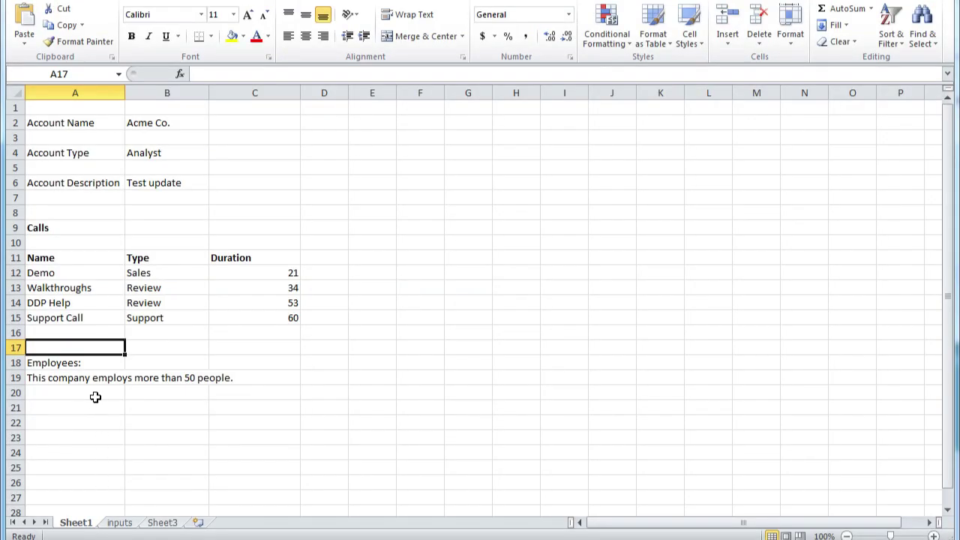
- Check the employee value on the inputs sheet and the formula in cell A19 of Sheet1 in the generated workbook
{"action": "left_click", "coordinate": [95, 396]}
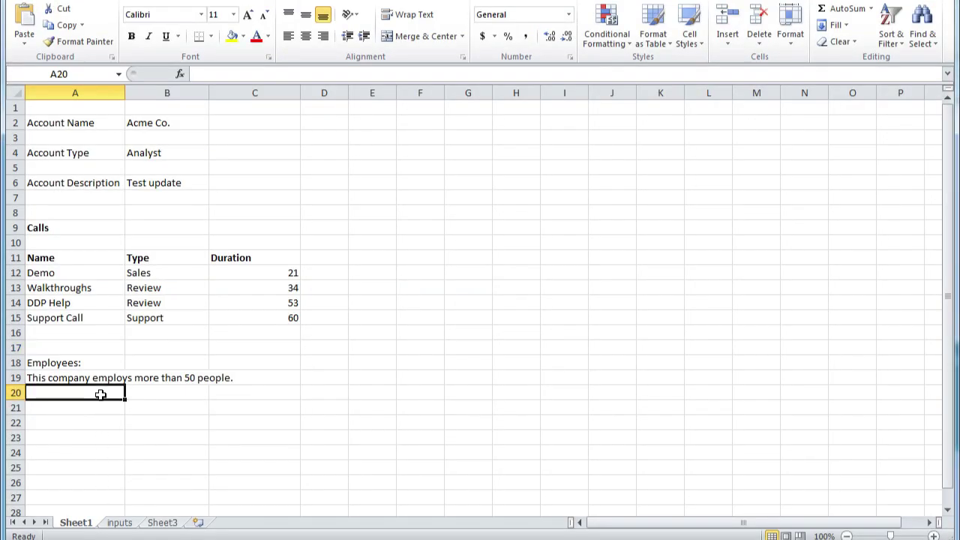
{"action": "left_click", "coordinate": [116, 524]}
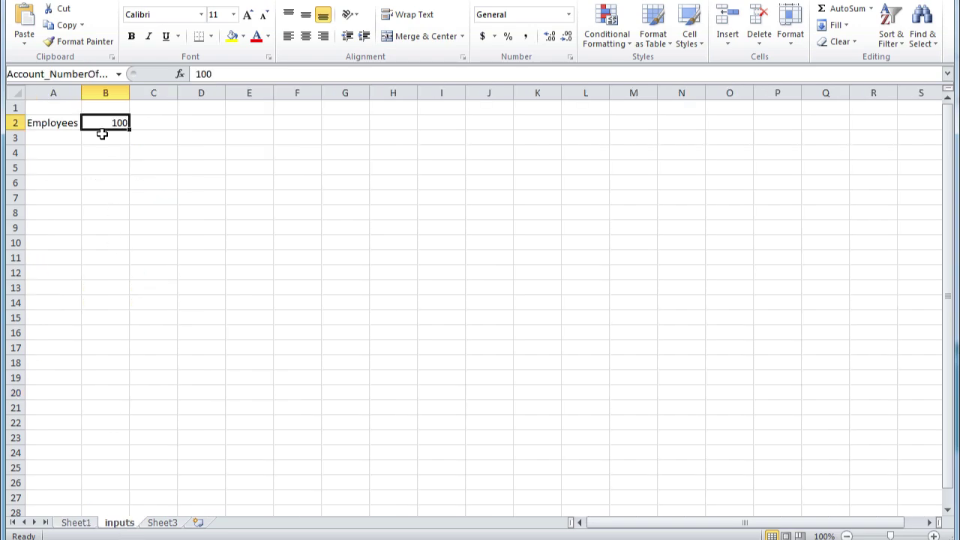
{"action": "left_click", "coordinate": [71, 381]}
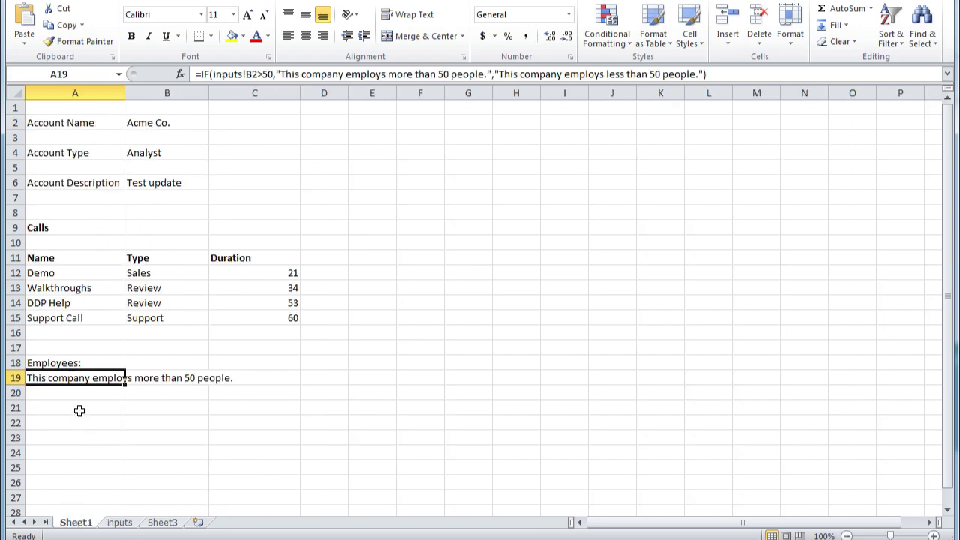